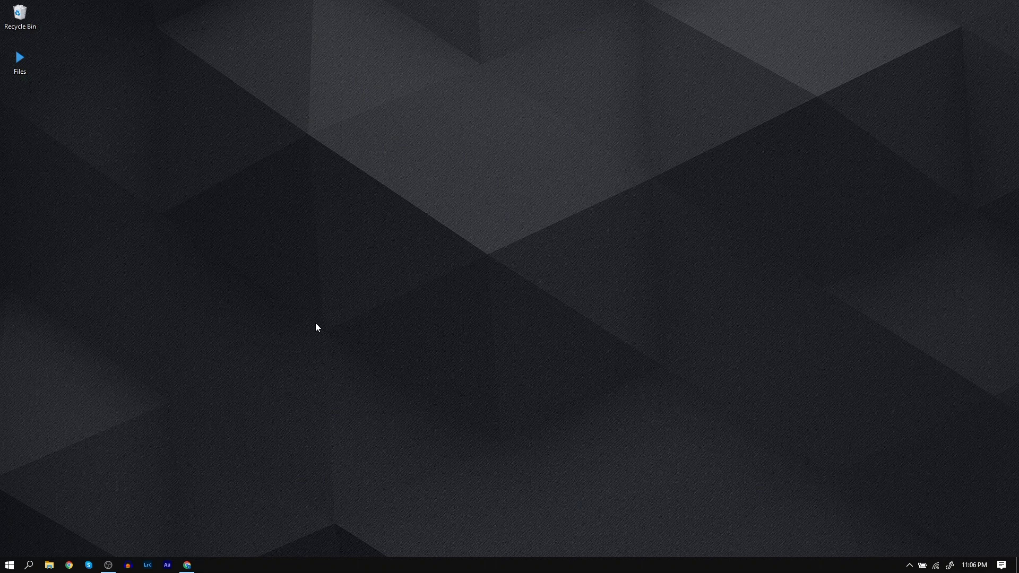
# Go to the Canvas account settings page from the dashboard.
pyautogui.click(187, 565)
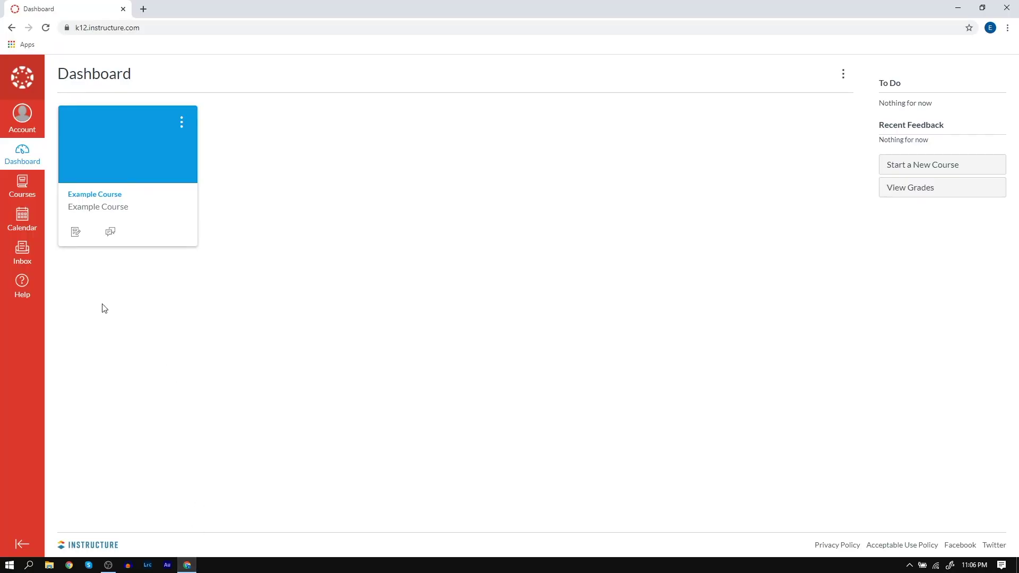
pyautogui.click(22, 115)
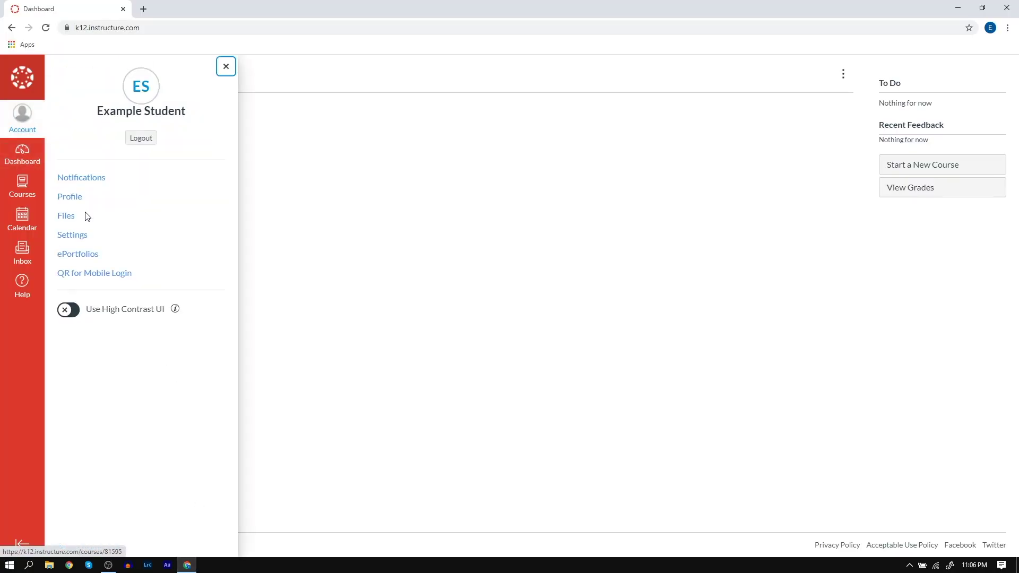
pyautogui.click(73, 237)
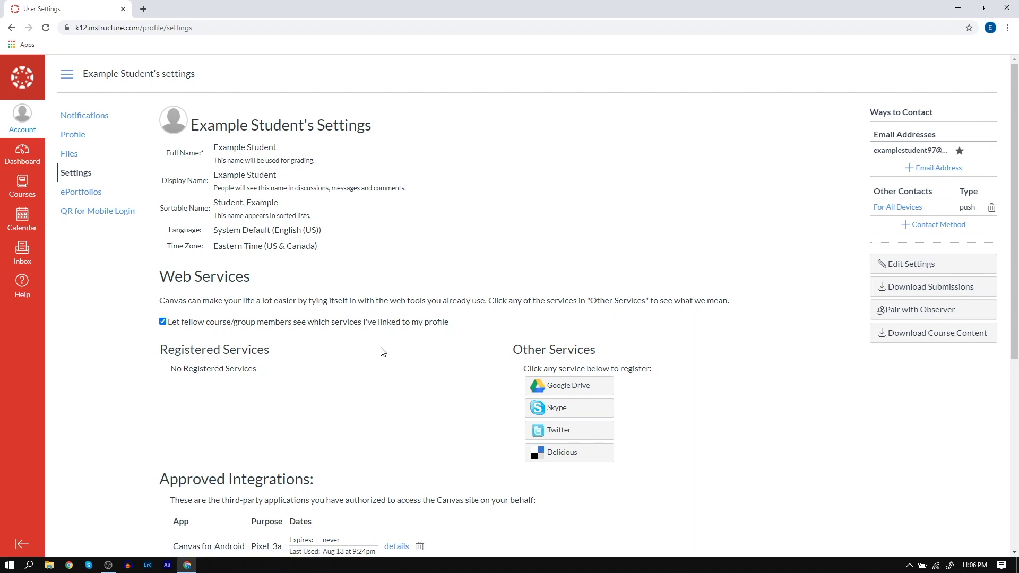
pyautogui.scroll(-3, 381, 352)
pyautogui.scroll(-2, 382, 351)
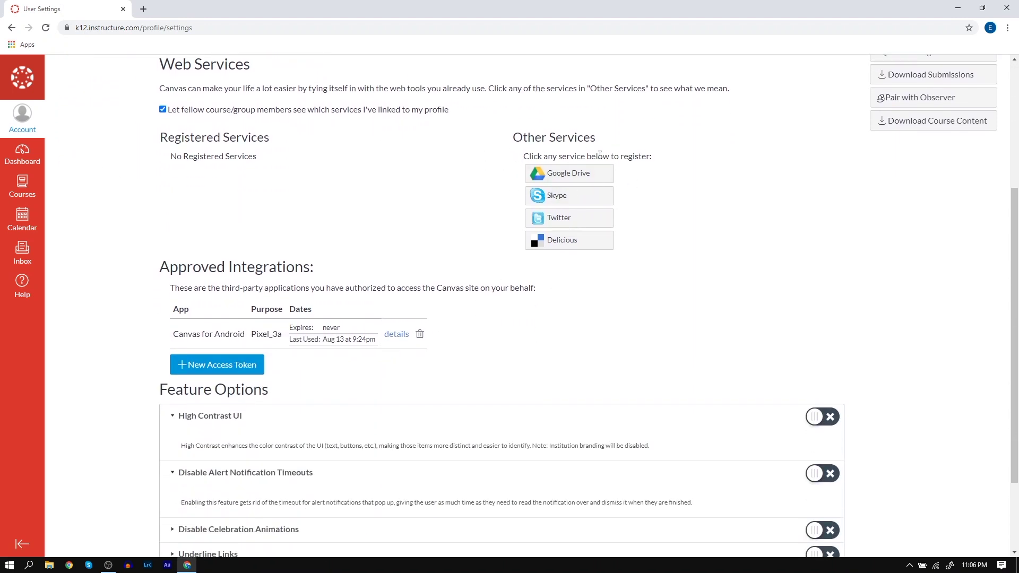
# Authorize Google Drive under Other Services, choosing the Google account and allowing access.
pyautogui.click(560, 177)
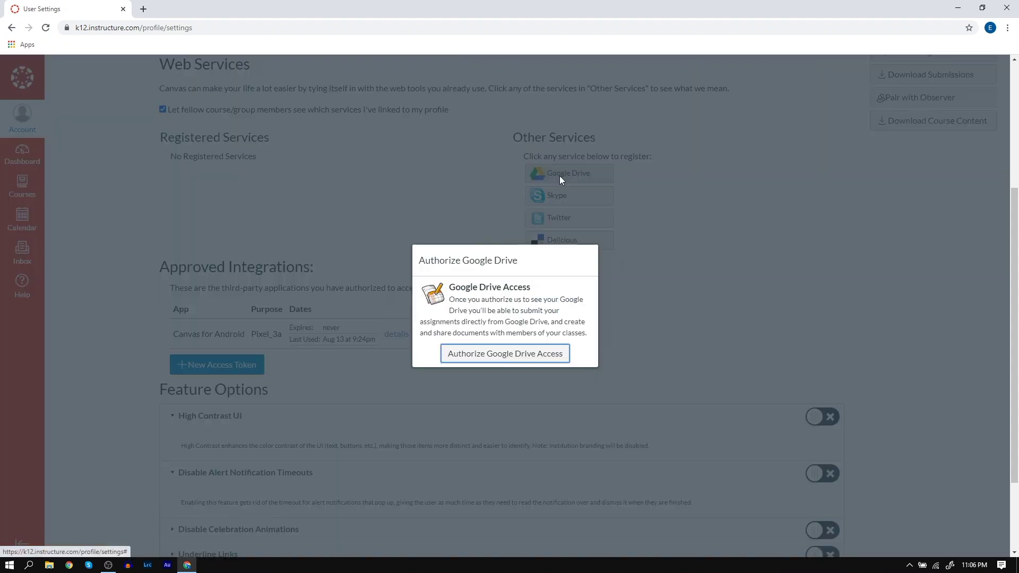
pyautogui.click(497, 360)
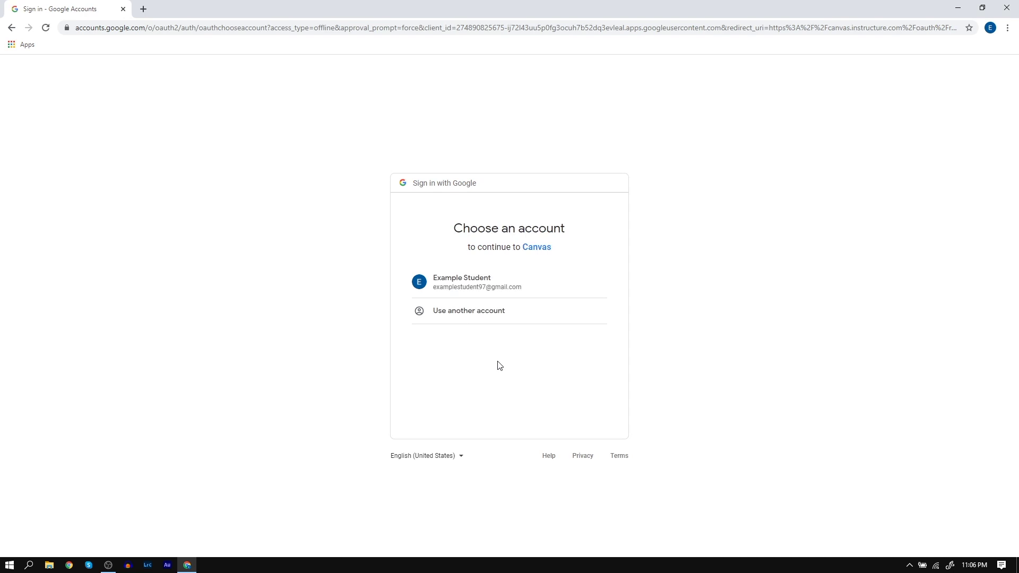
pyautogui.click(499, 290)
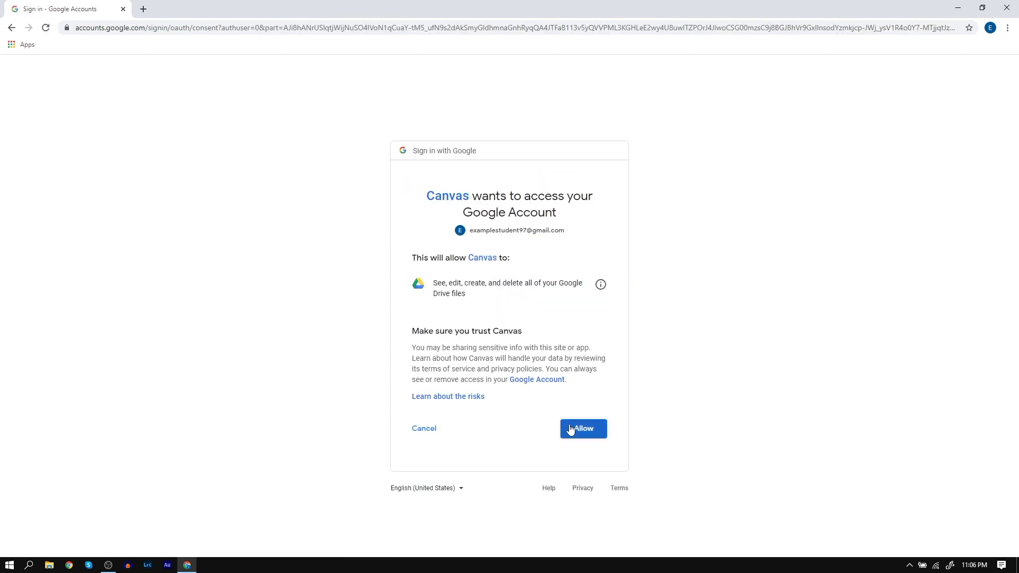
pyautogui.click(569, 430)
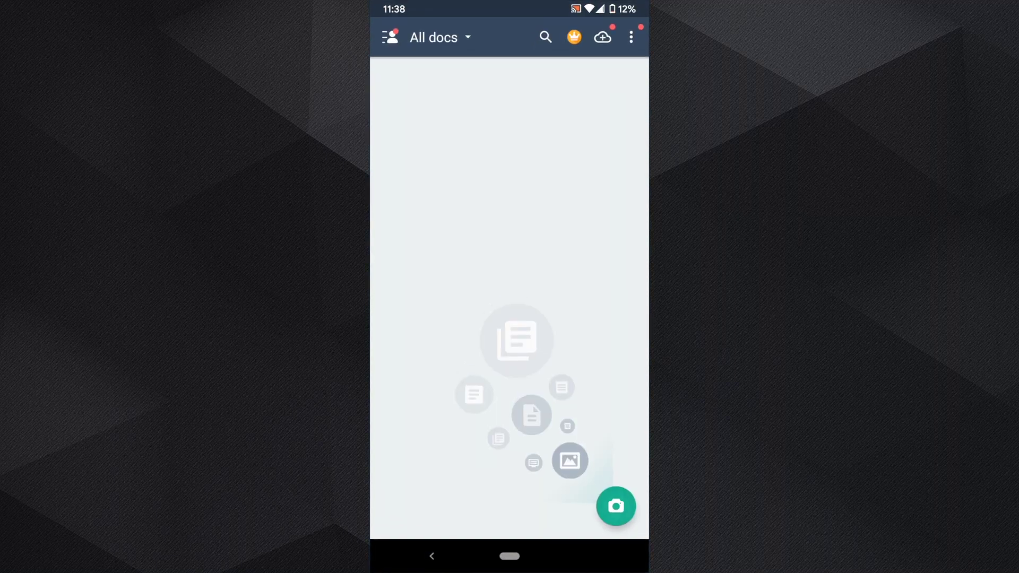
# Start a new CamScanner scan with multiple-page capture enabled.
pyautogui.click(614, 503)
pyautogui.click(564, 481)
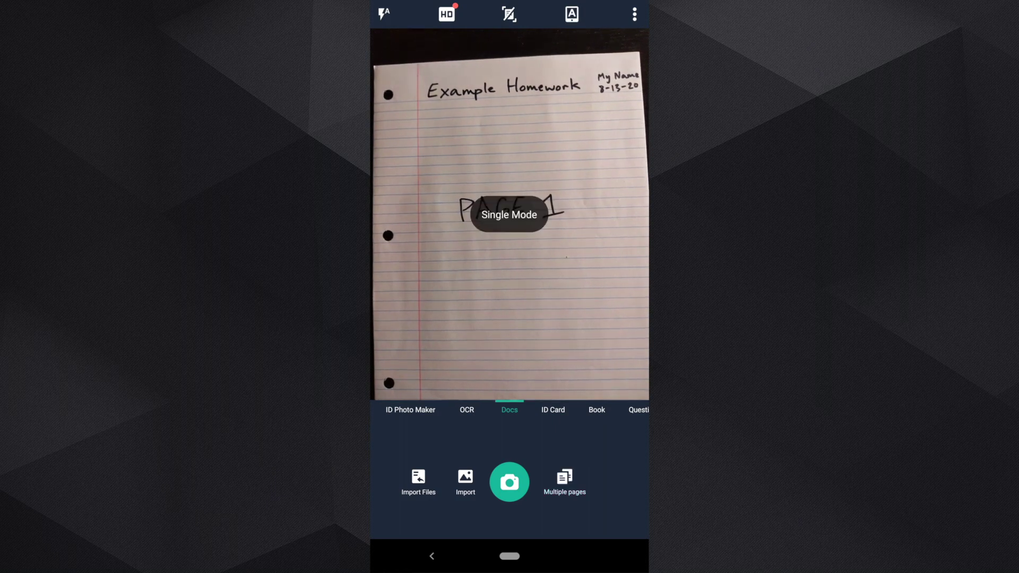
pyautogui.click(564, 481)
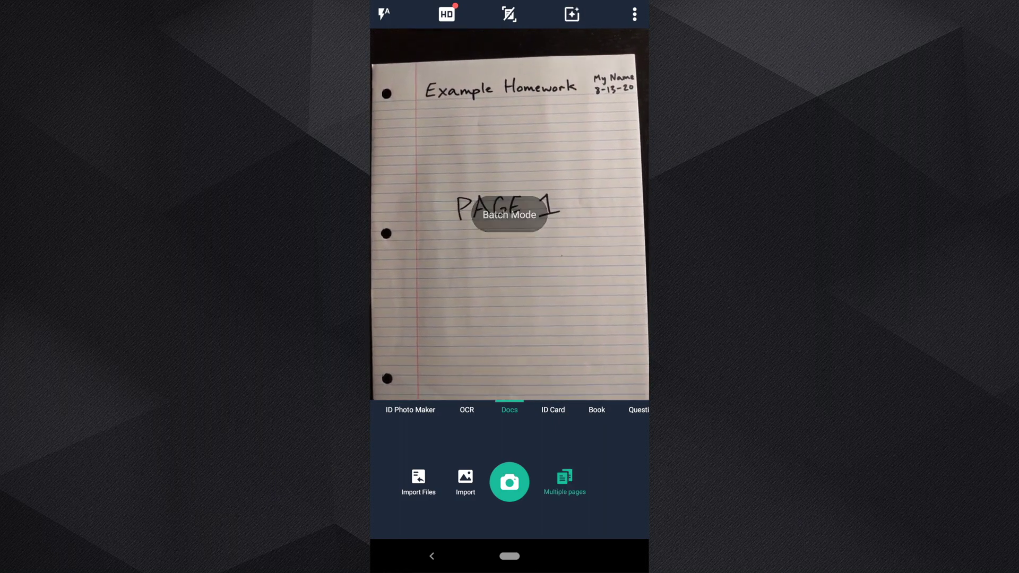
# Capture homework pages 1, 2 and 3 and bring up the crop review.
pyautogui.click(510, 482)
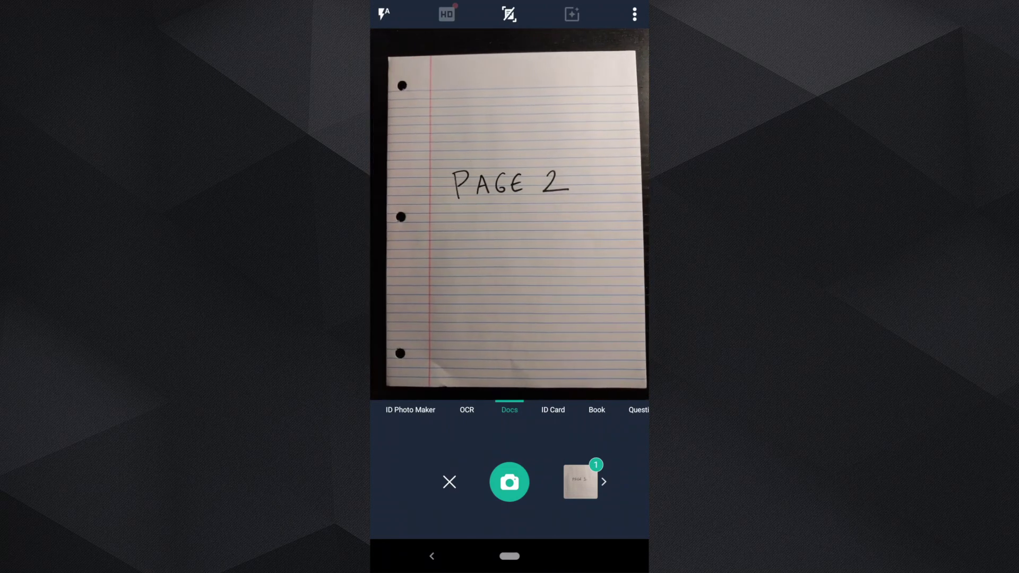
pyautogui.click(509, 482)
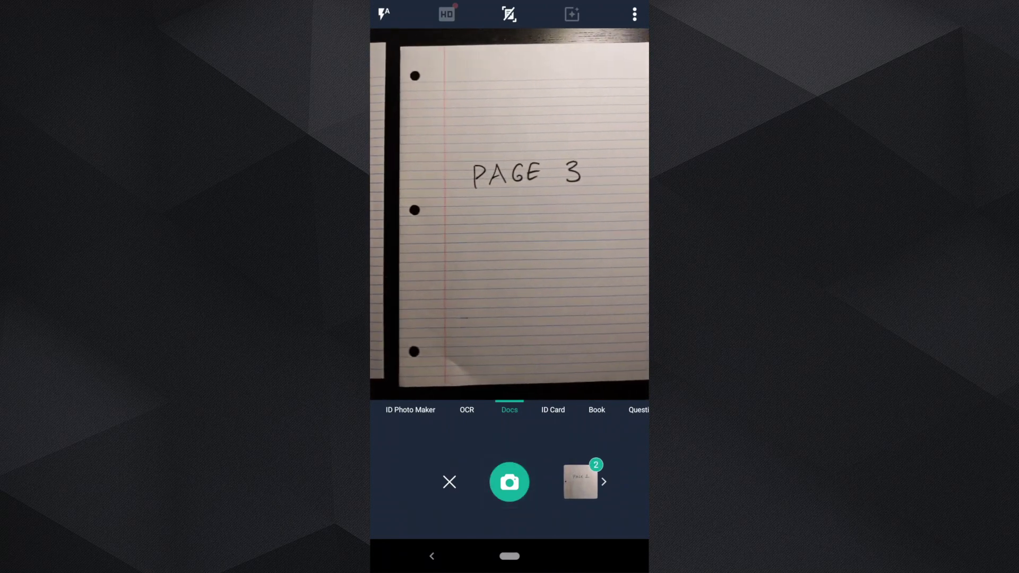
pyautogui.click(510, 482)
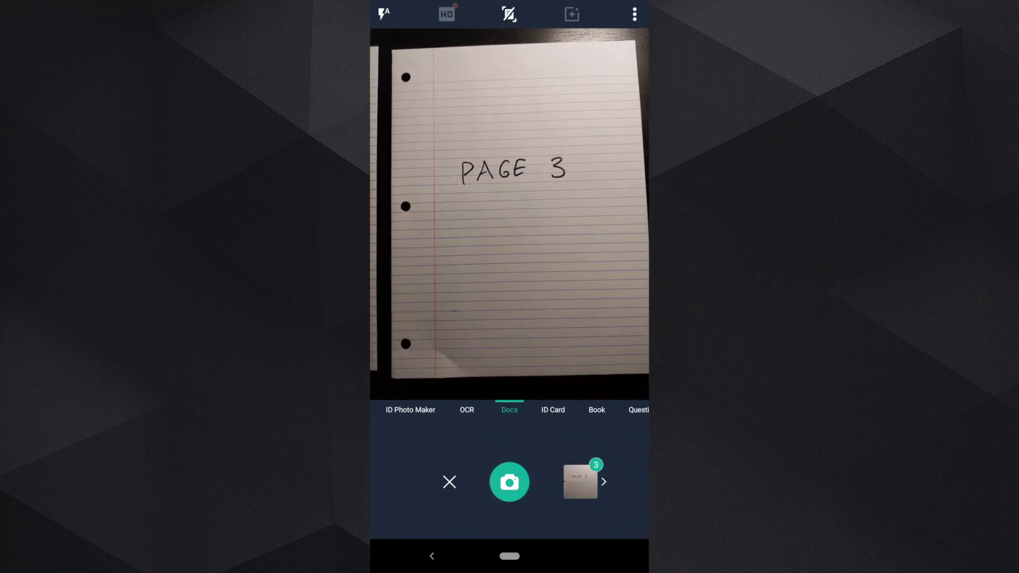
pyautogui.click(581, 481)
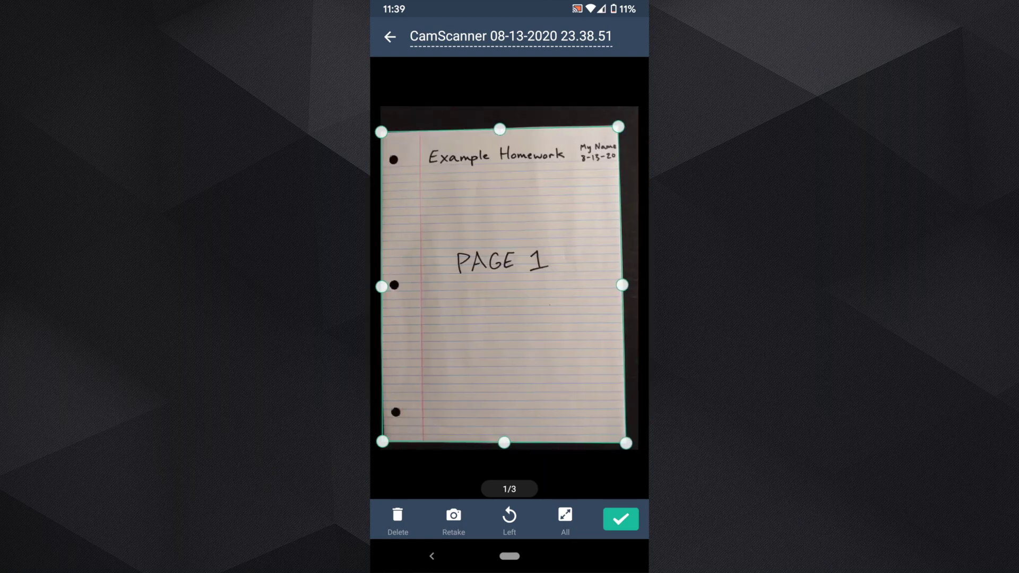
# Stretch the crop to full borders, name the document Example HW and confirm the crops.
pyautogui.click(565, 522)
pyautogui.click(511, 36)
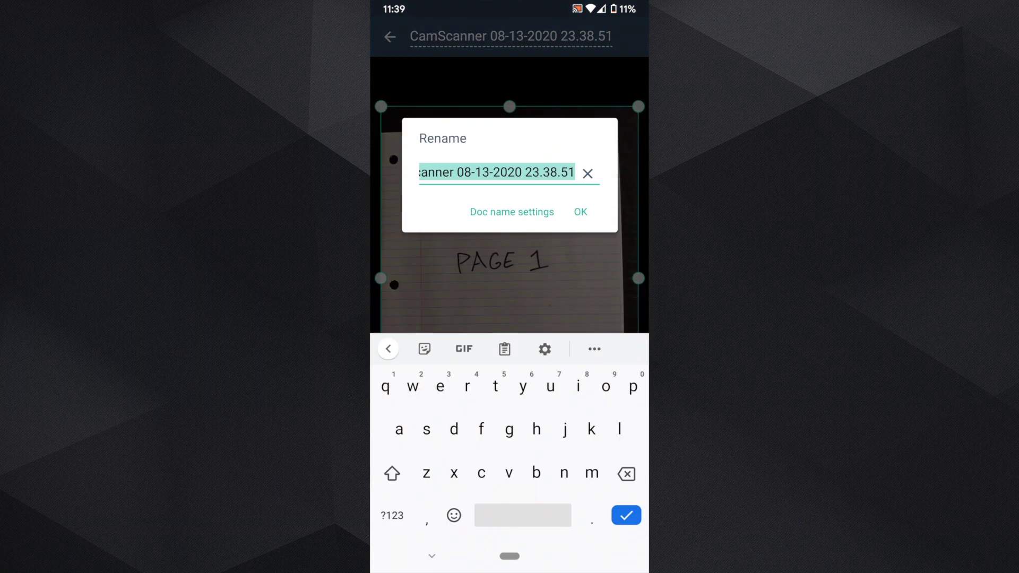
pyautogui.write('Example HW')
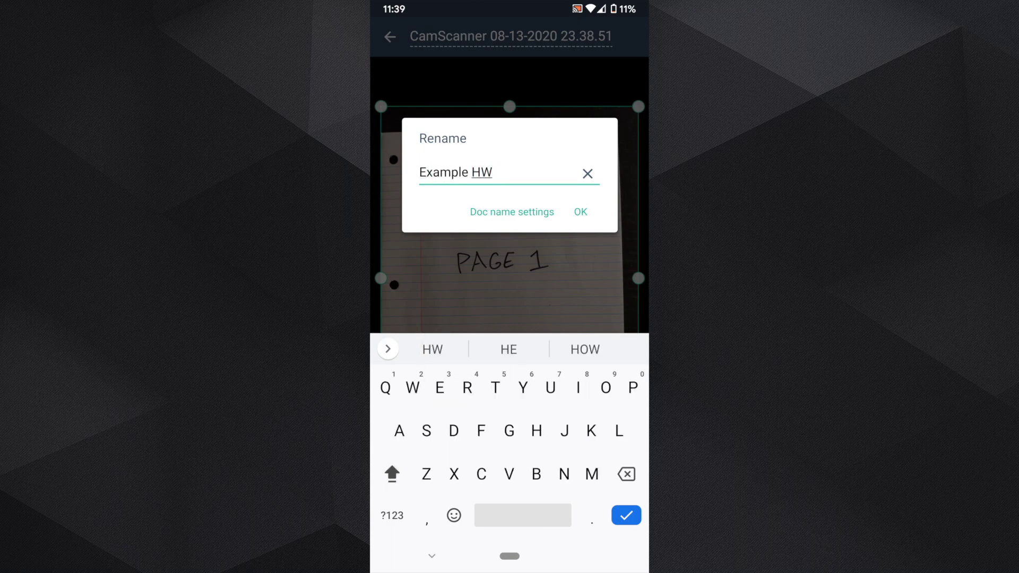
pyautogui.click(580, 211)
pyautogui.click(623, 517)
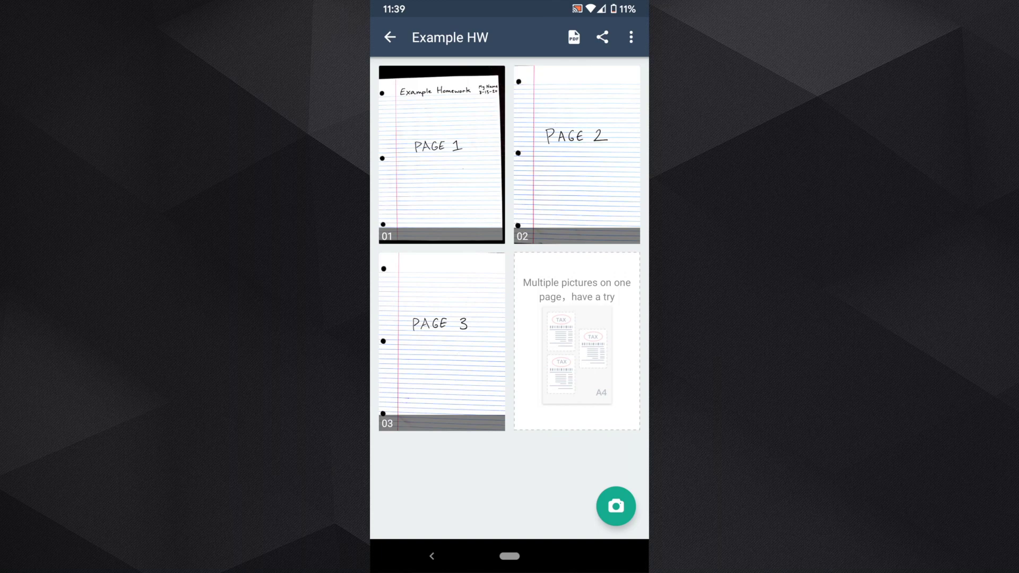
# Share the PDF preview to Google Drive, saving Example HW.pdf to My Drive.
pyautogui.click(573, 38)
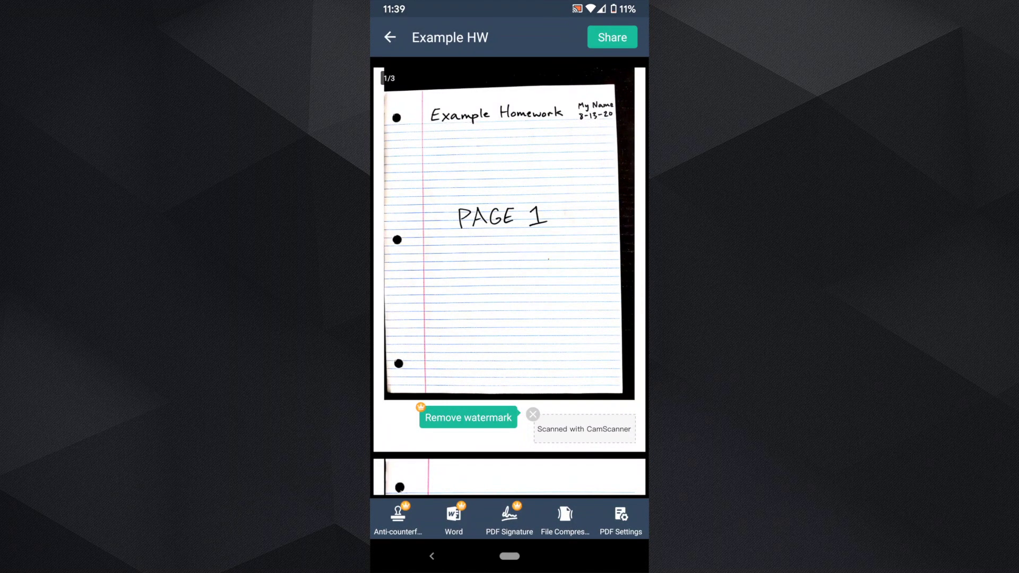
pyautogui.click(612, 38)
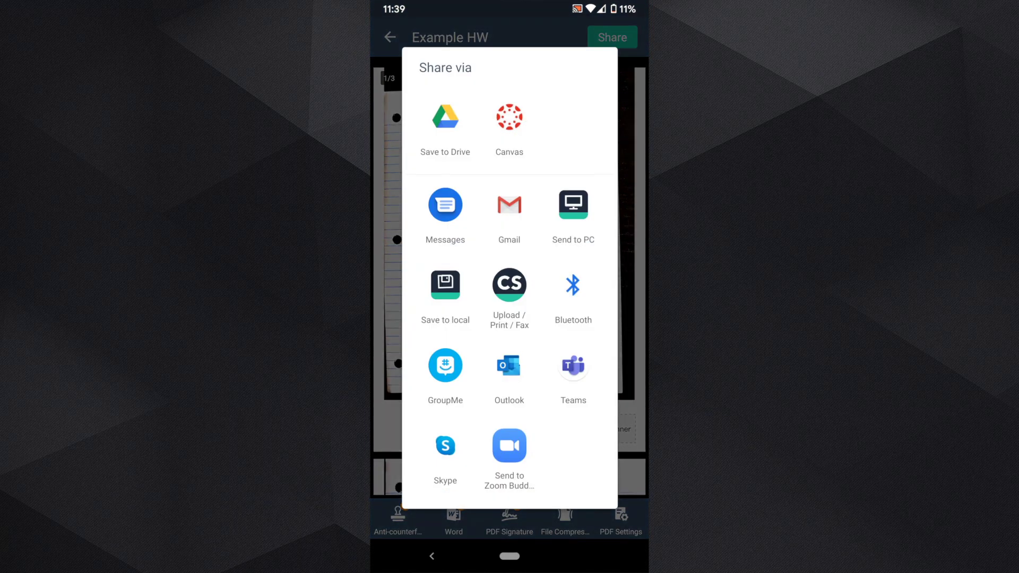
pyautogui.click(445, 128)
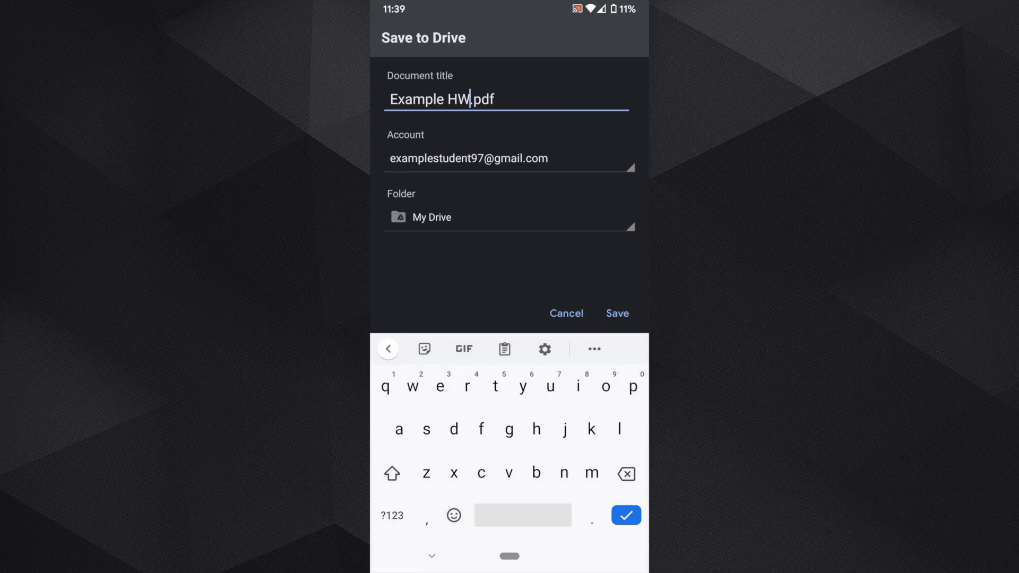
pyautogui.click(617, 313)
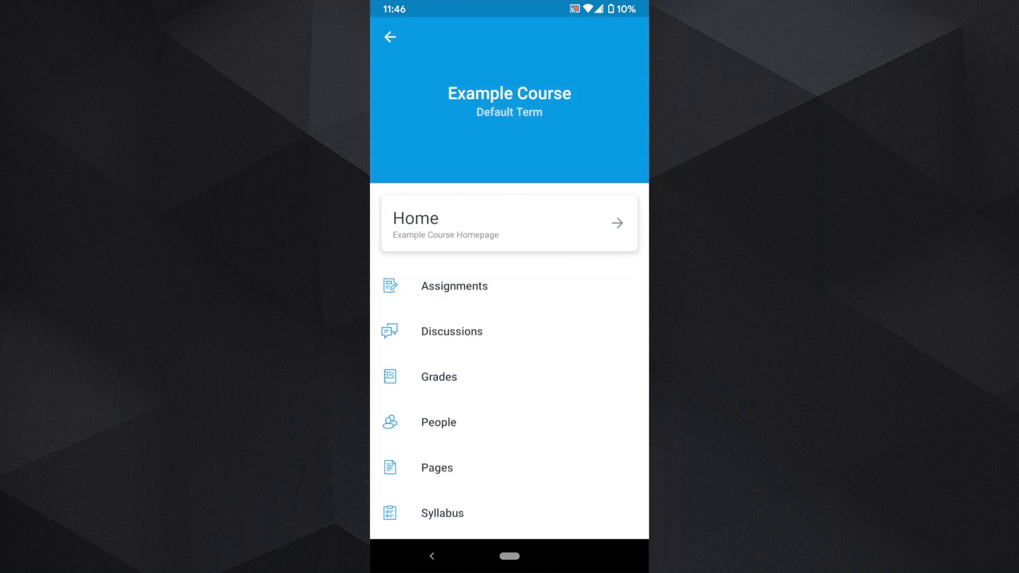
# Start a submission for Example Assignment in Example Course and browse for a file.
pyautogui.click(454, 286)
pyautogui.click(477, 120)
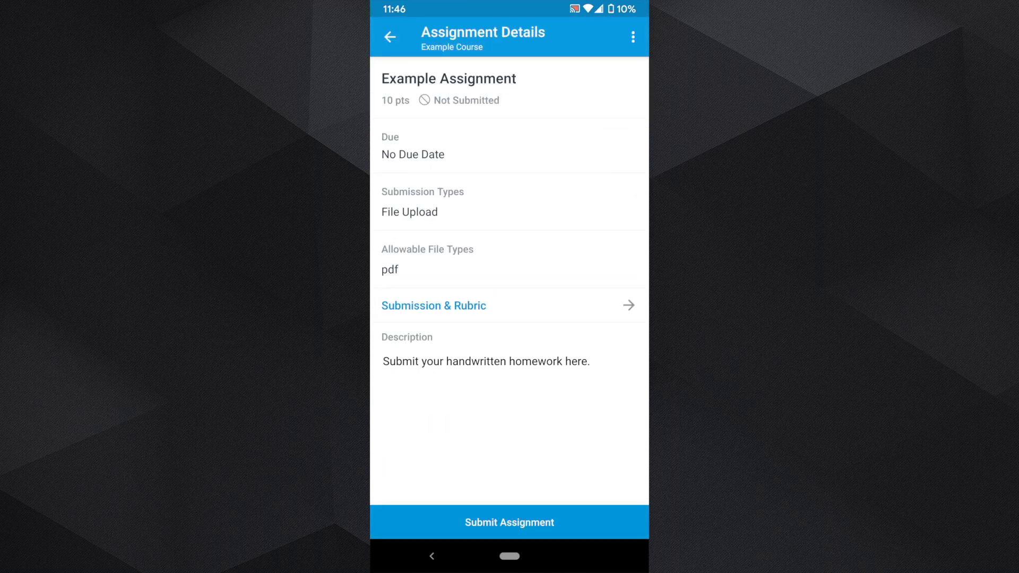
pyautogui.click(510, 522)
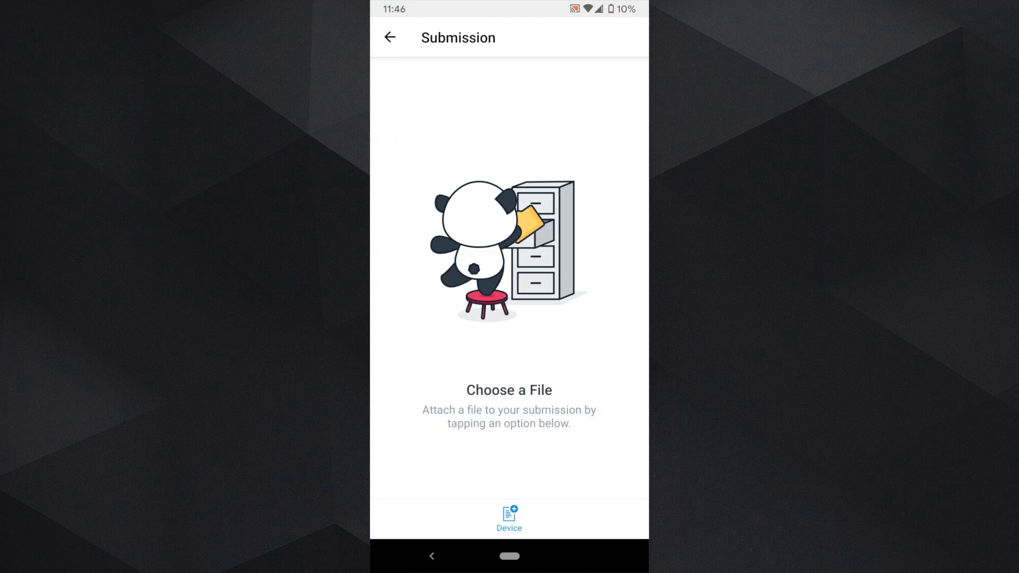
pyautogui.click(508, 519)
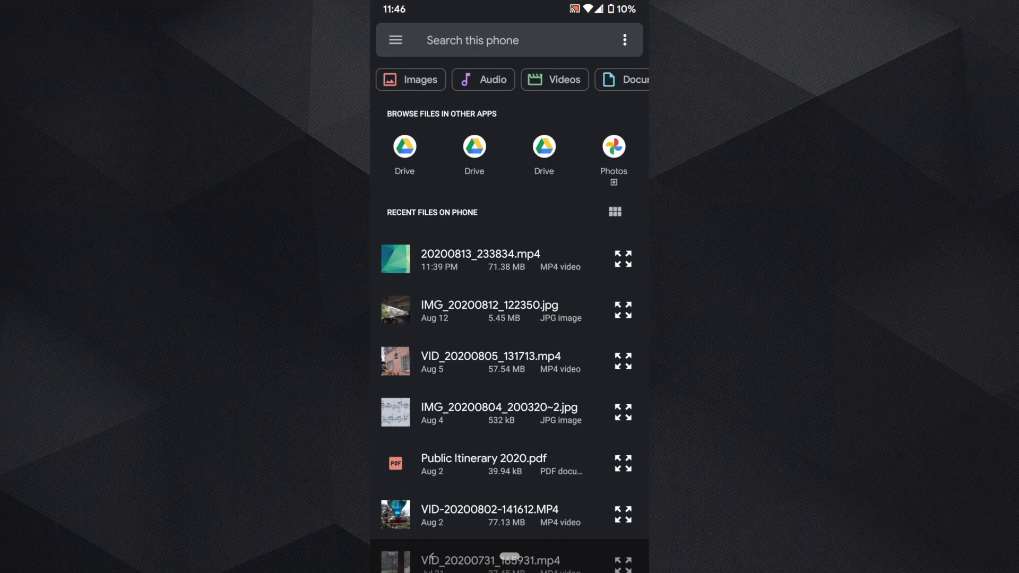
# Search Google Drive, attach Example HW.pdf and submit the assignment.
pyautogui.click(475, 151)
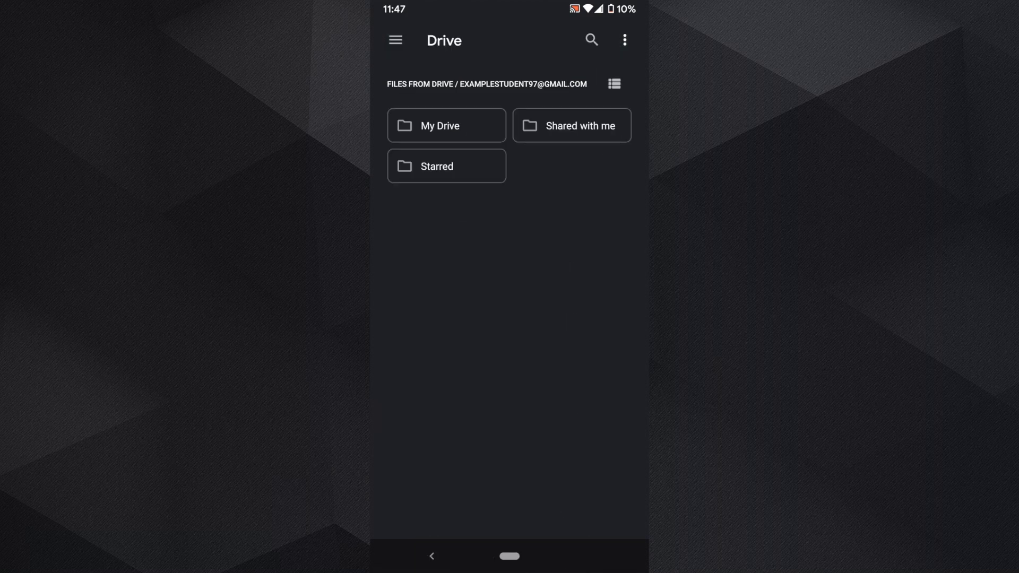
pyautogui.click(591, 40)
pyautogui.write('e')
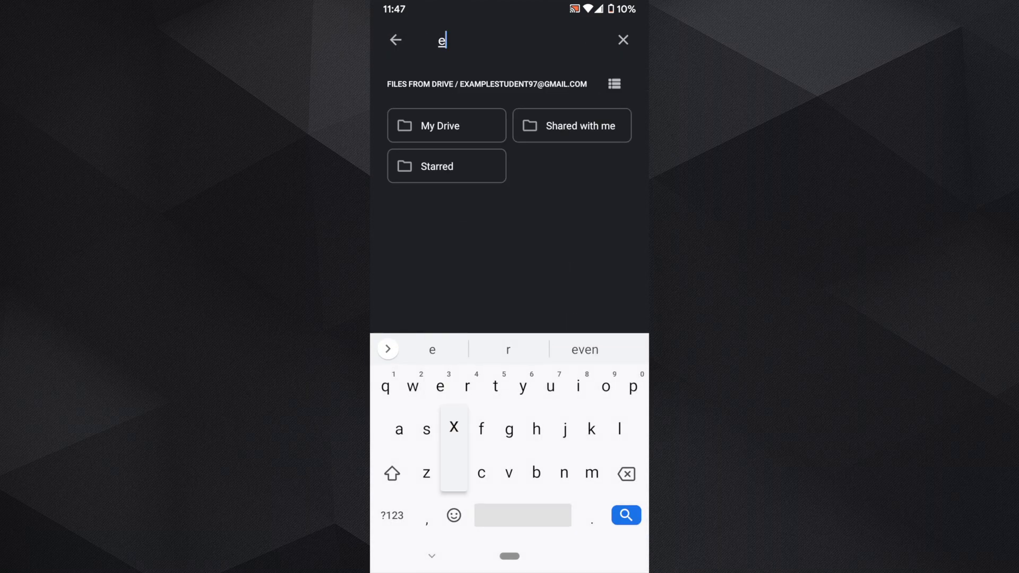
pyautogui.write('x')
pyautogui.click(446, 191)
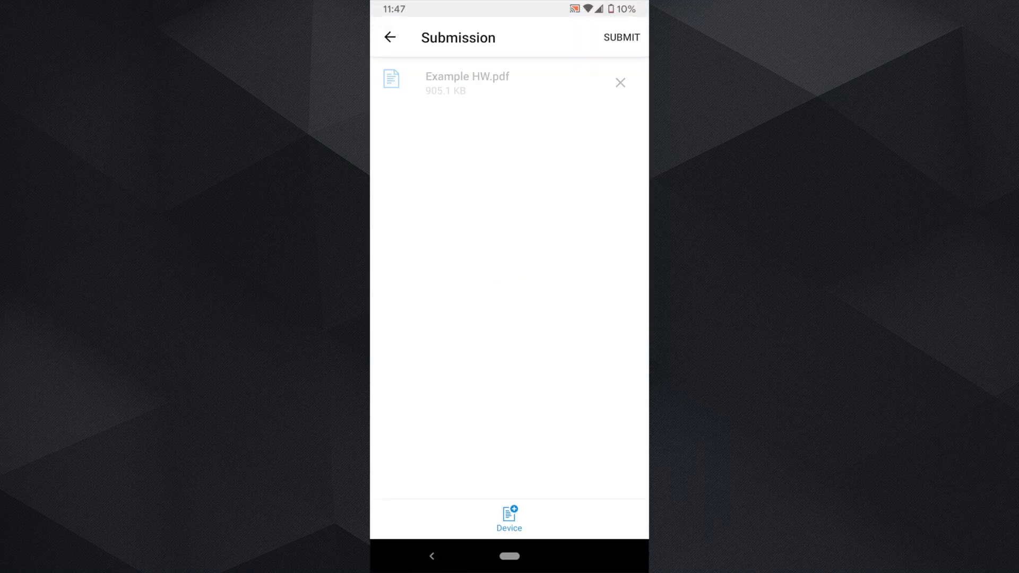
pyautogui.click(622, 37)
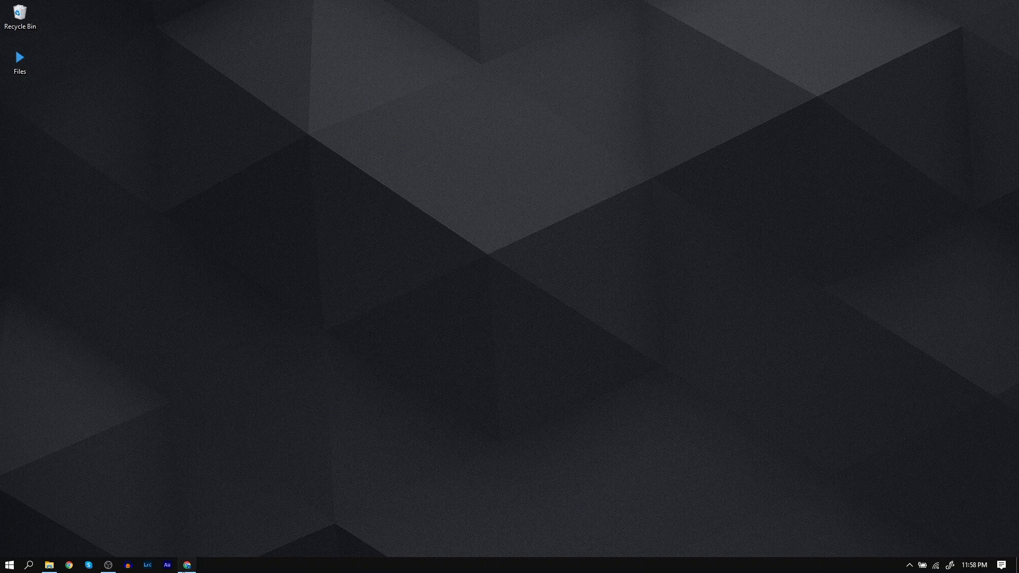
# Navigate to Example Assignment in Example Course's assignments in Chrome.
pyautogui.click(187, 565)
pyautogui.click(110, 215)
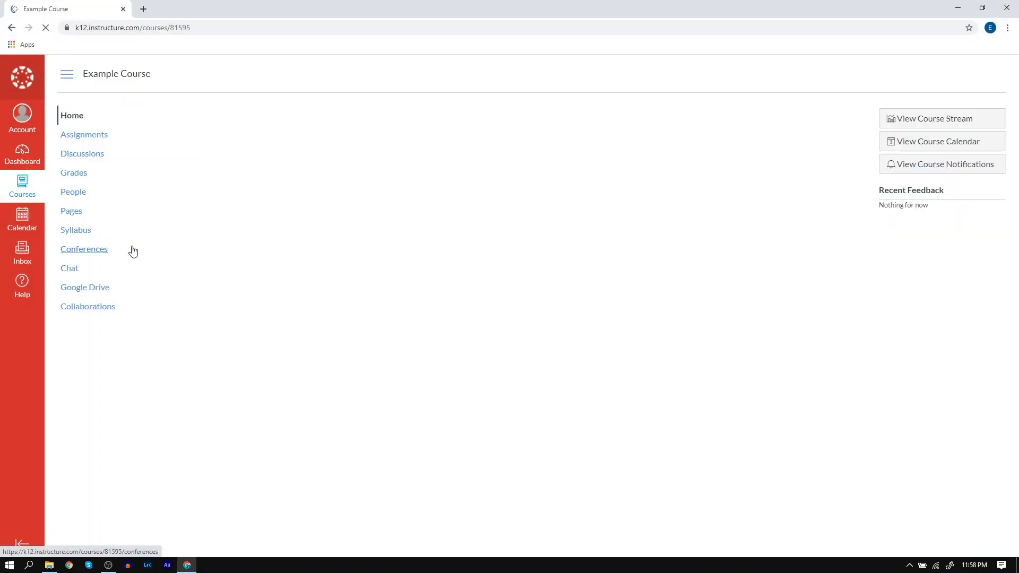
pyautogui.click(91, 135)
pyautogui.click(218, 197)
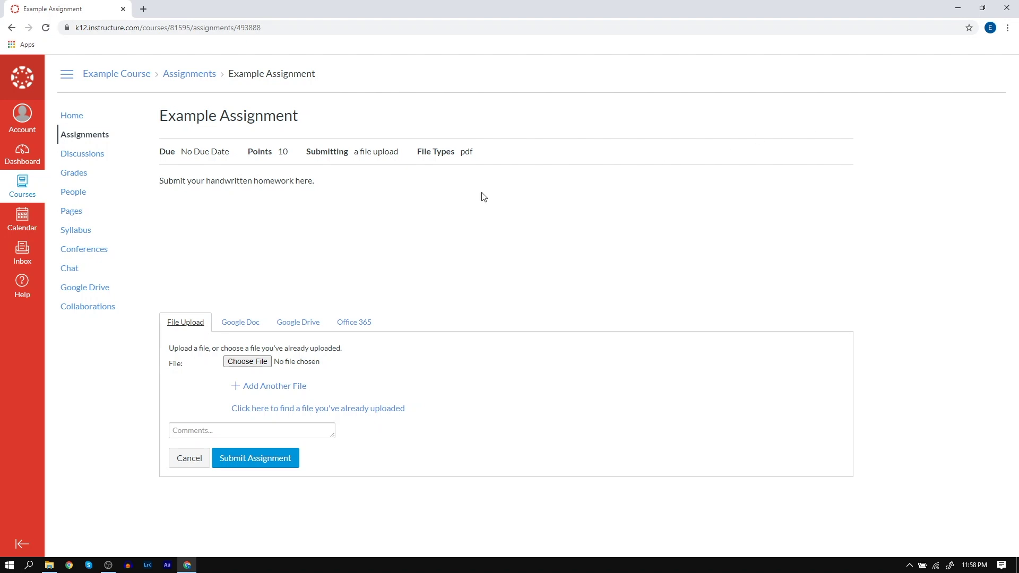
# Submit Example HW.pdf via the Google Drive tab instead of a local file.
pyautogui.click(296, 325)
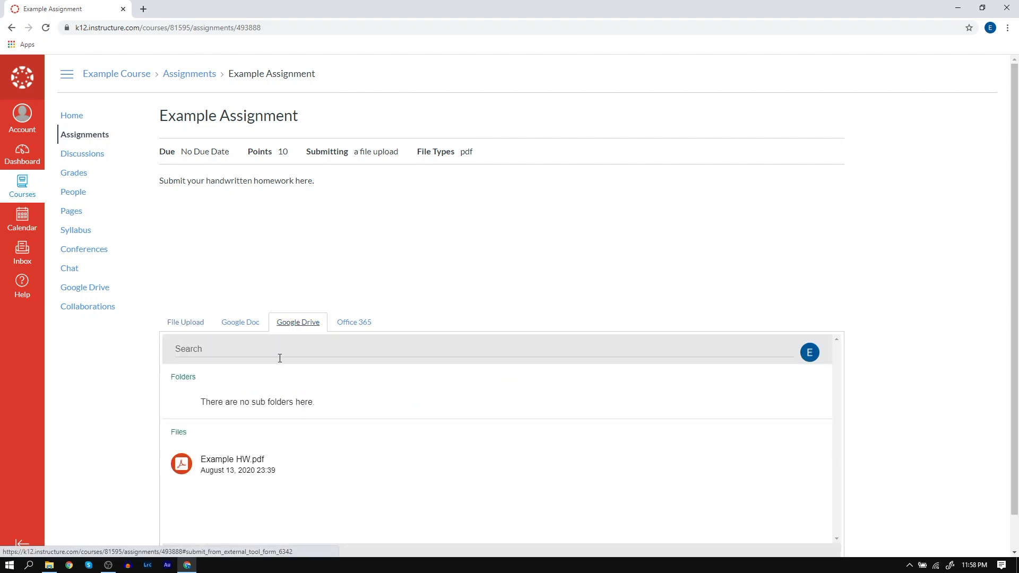
pyautogui.click(233, 469)
pyautogui.click(209, 521)
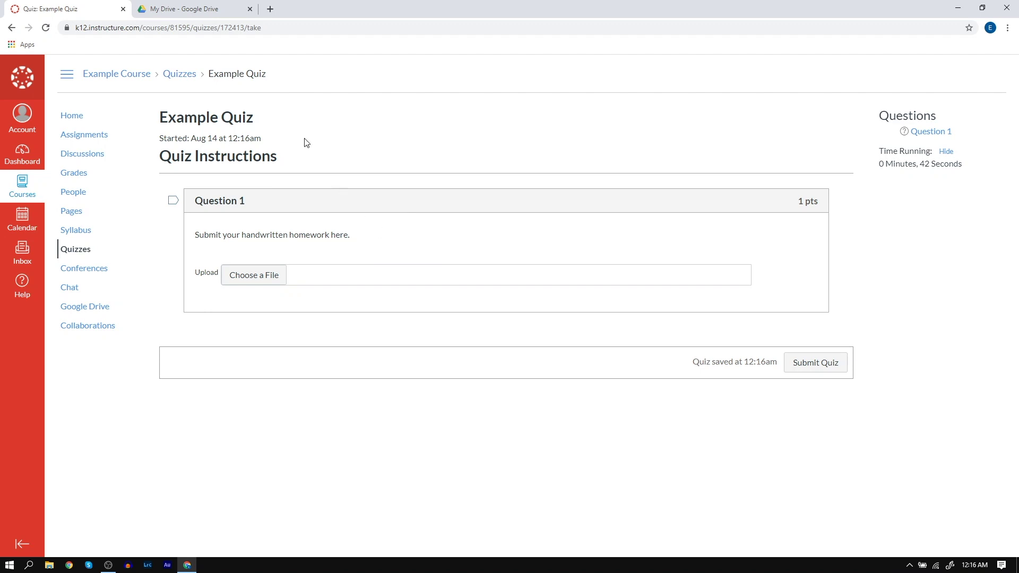
# Download Example HW.pdf from the My Drive file list.
pyautogui.click(199, 9)
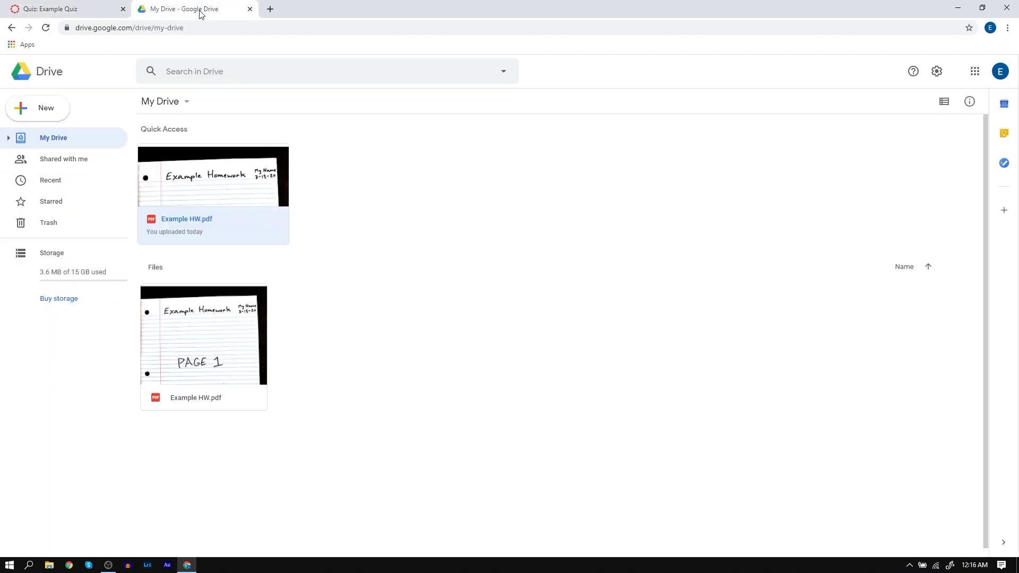
pyautogui.rightClick(218, 184)
pyautogui.click(249, 415)
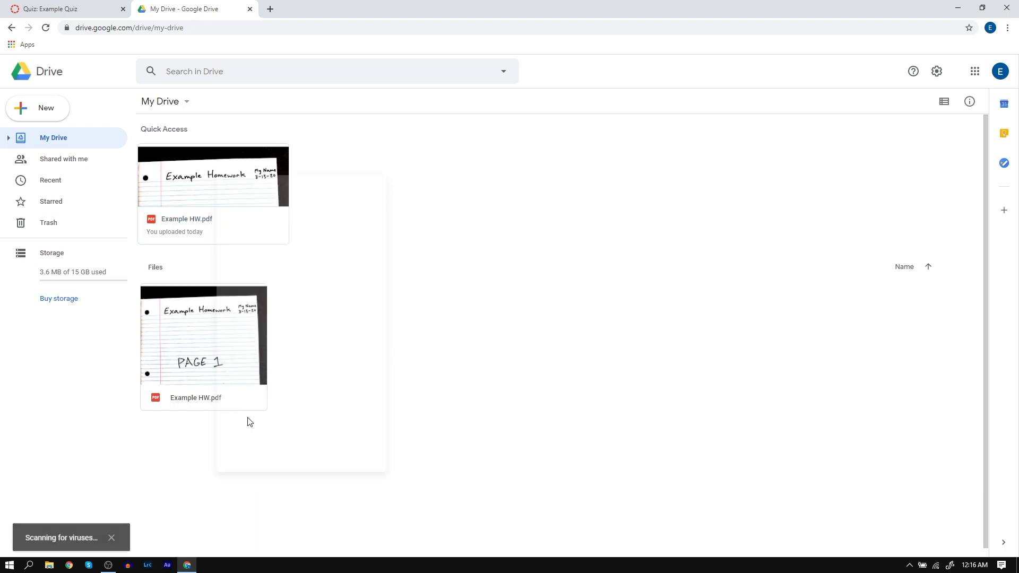
# Drag the downloaded PDF onto the desktop and return to Example Quiz.
pyautogui.click(981, 8)
pyautogui.moveTo(646, 399); pyautogui.dragTo(78, 158)
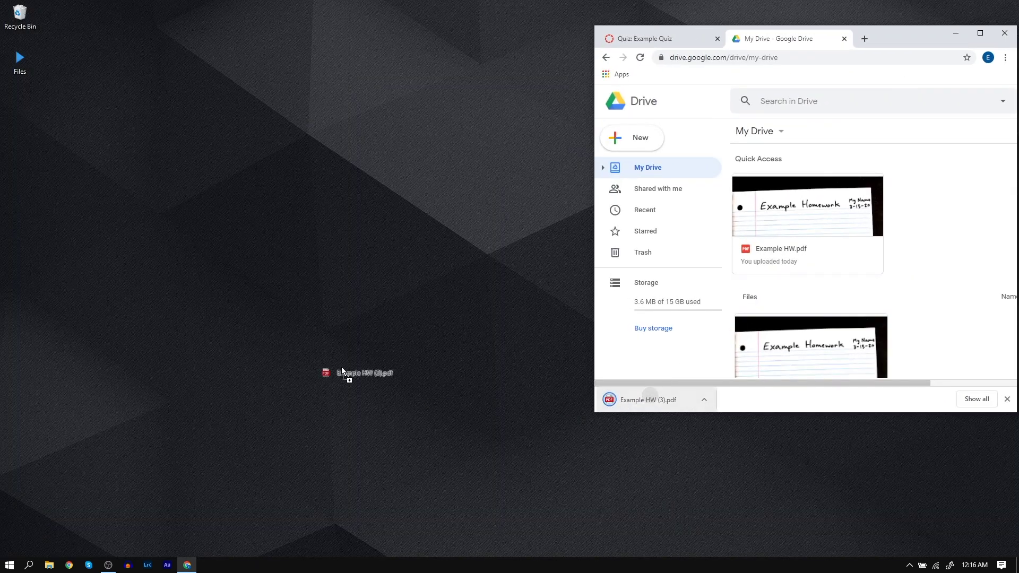
pyautogui.click(685, 38)
# Choose Example HW (3).pdf from the Desktop for Question 1 and start its upload.
pyautogui.click(979, 33)
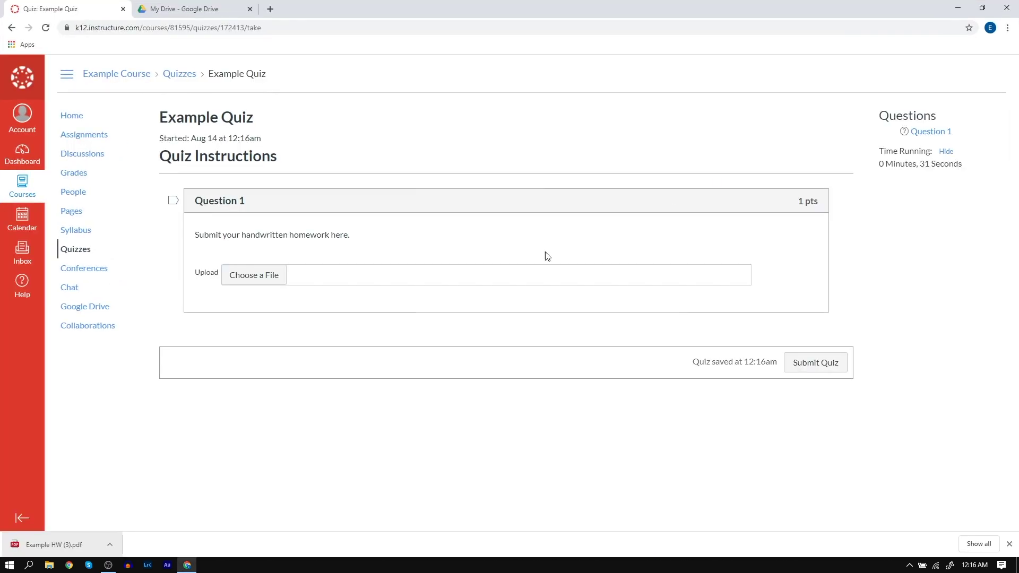
pyautogui.click(266, 279)
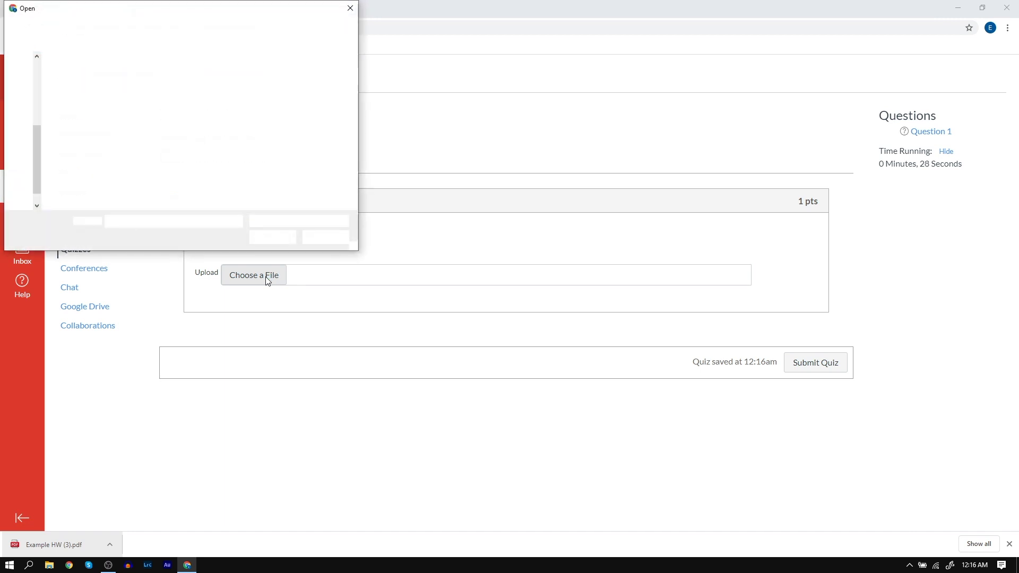
pyautogui.click(139, 87)
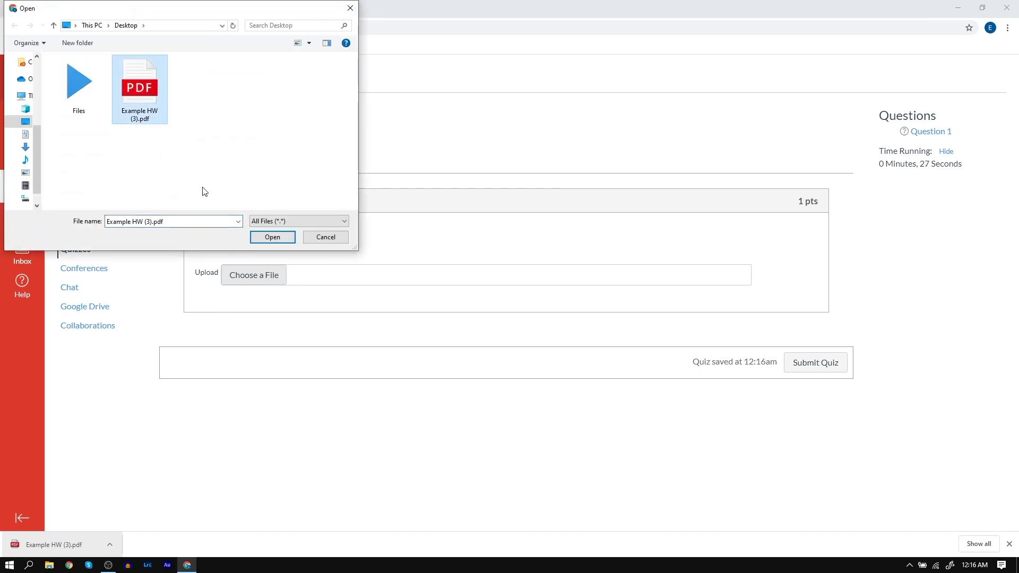
pyautogui.click(272, 237)
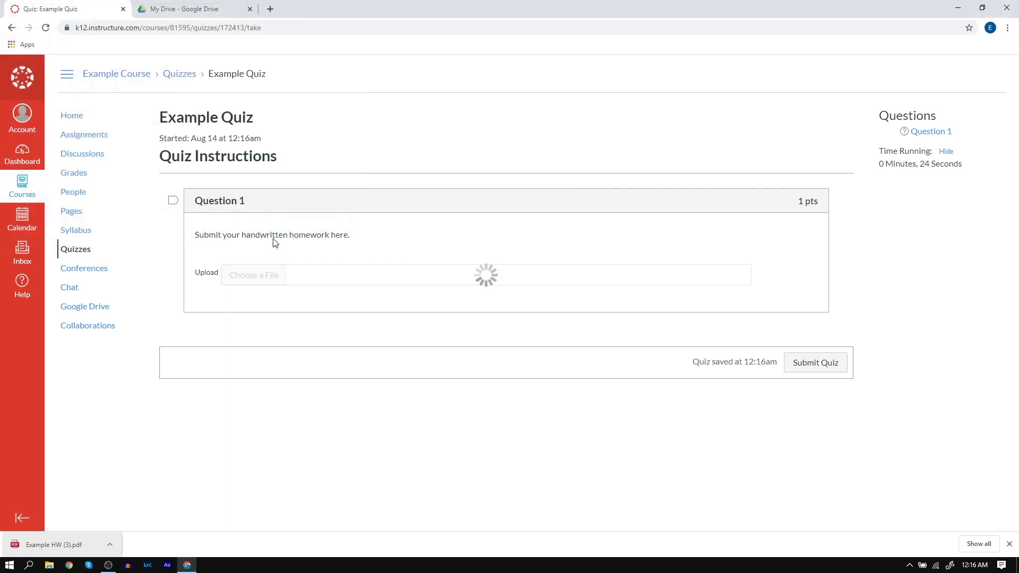